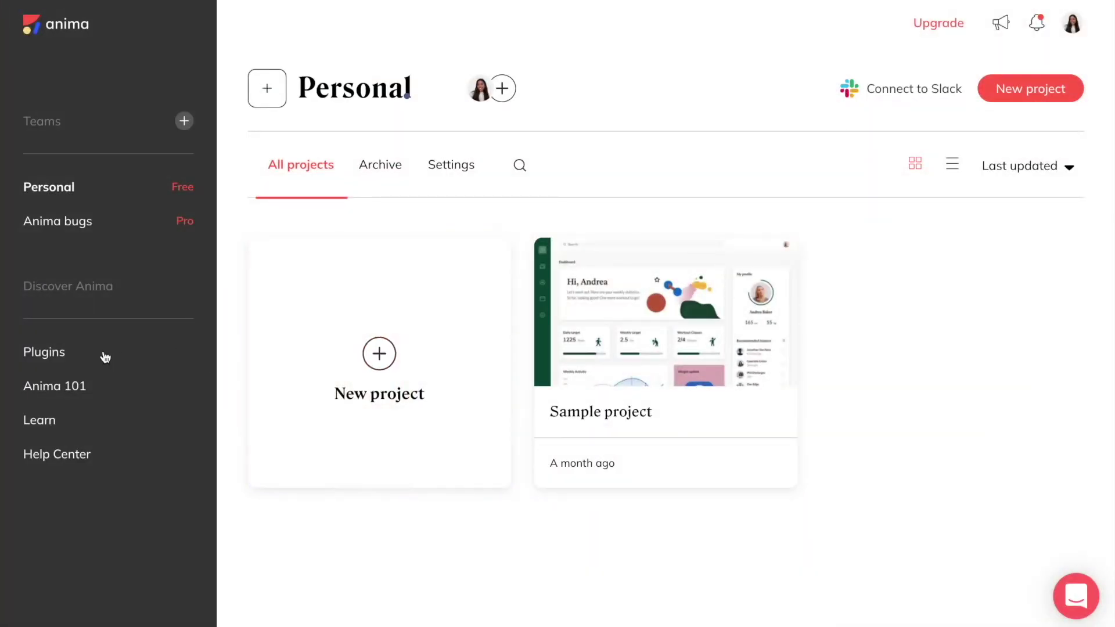
Download the Anima for Sketch plugin from the Plugins page of the Anima dashboard.
{"action": "left_click", "coordinate": [68, 351]}
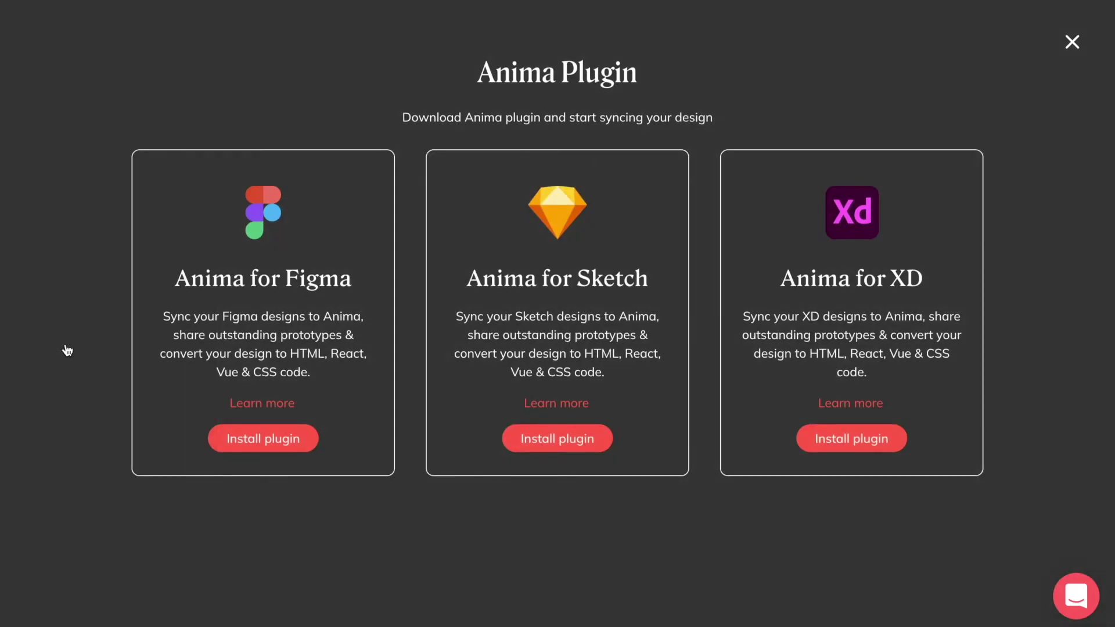
{"action": "left_click", "coordinate": [600, 441]}
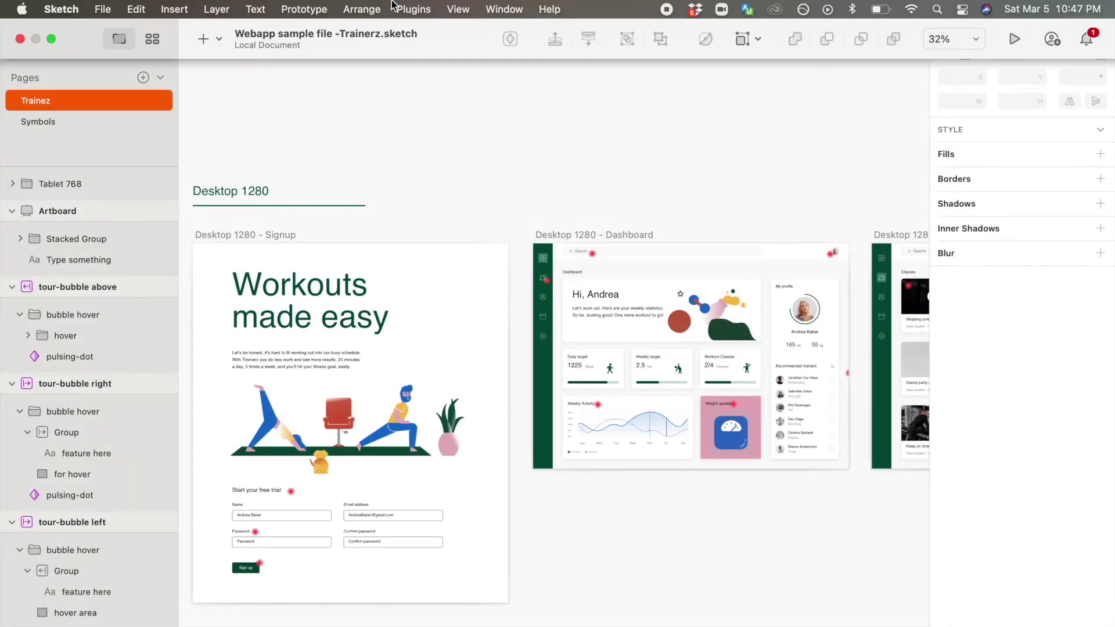
Enable the Anima Toolkit plugin in Sketch's Manage Plugins preferences.
{"action": "left_click", "coordinate": [406, 8]}
{"action": "left_click", "coordinate": [492, 72]}
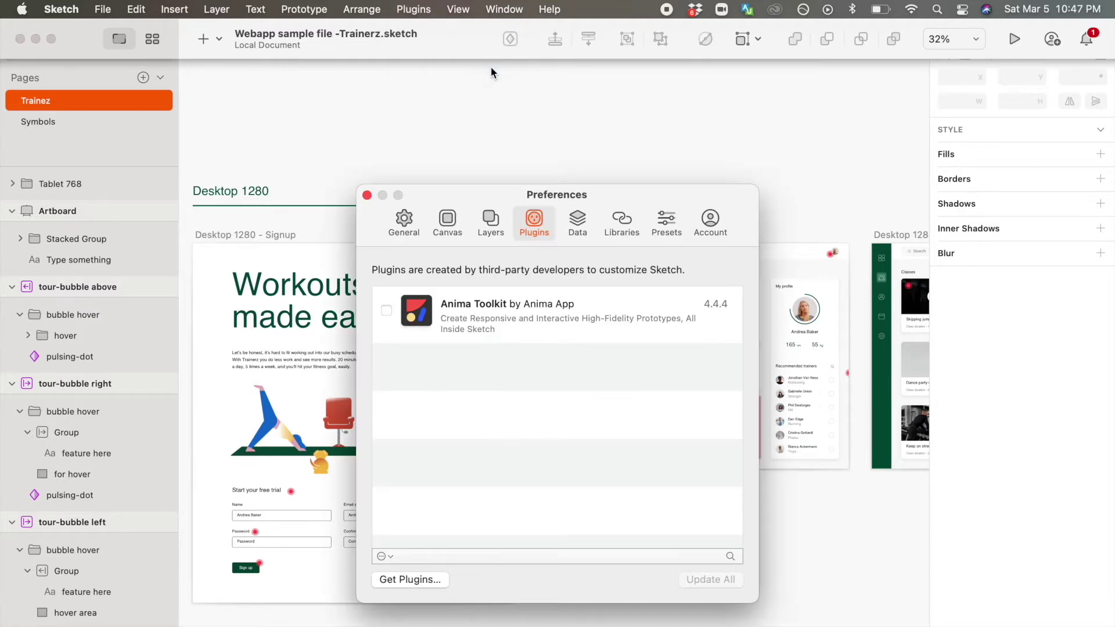
{"action": "left_click", "coordinate": [388, 311]}
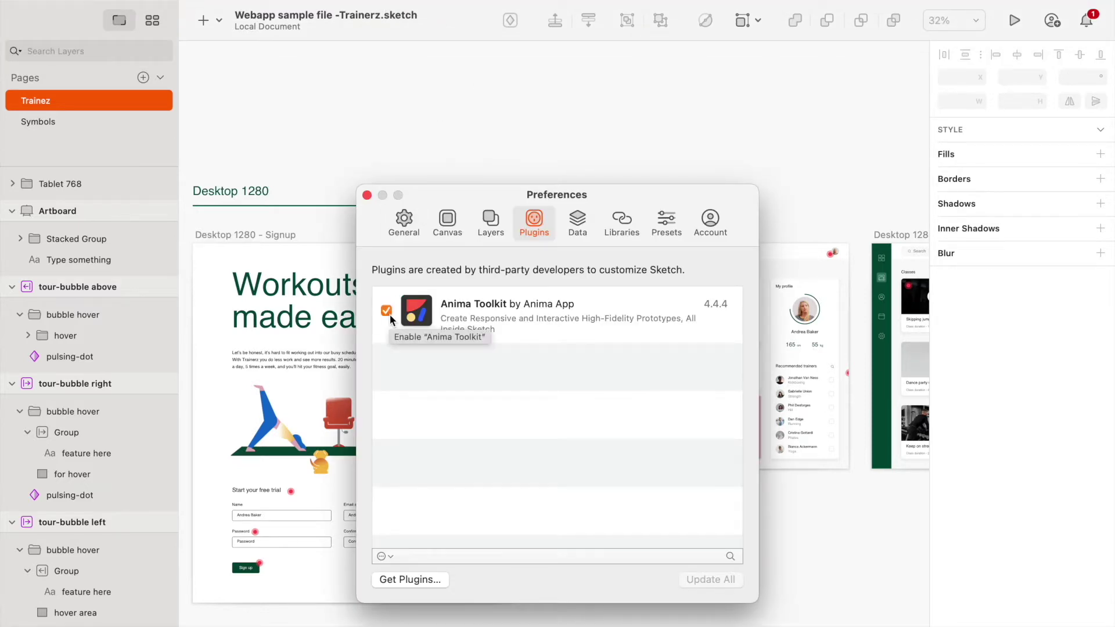
{"action": "left_click", "coordinate": [367, 195]}
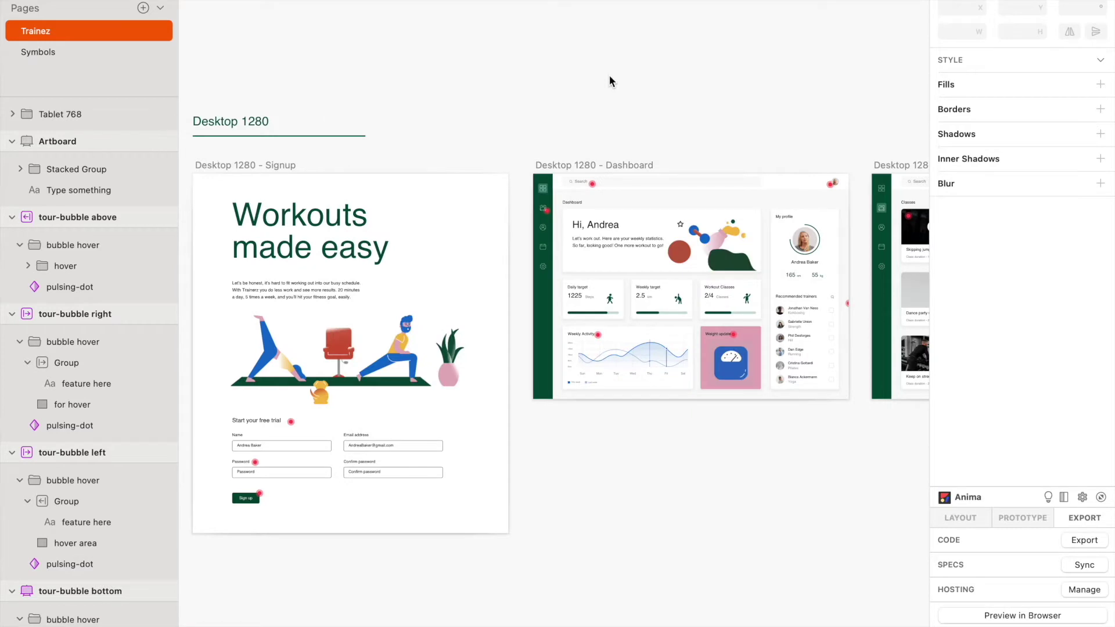
Show Anima's Prototype options with Interaction type kept and Flow expanded, selecting Desktop 1280 - Dashboard.
{"action": "left_click", "coordinate": [1007, 521]}
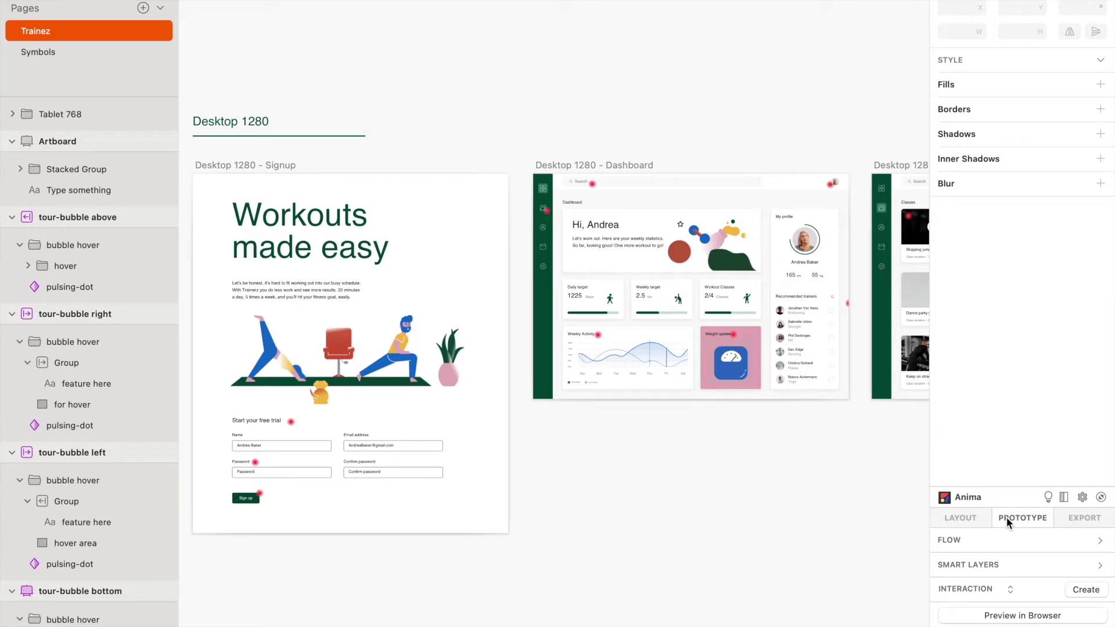
{"action": "left_click", "coordinate": [1010, 591]}
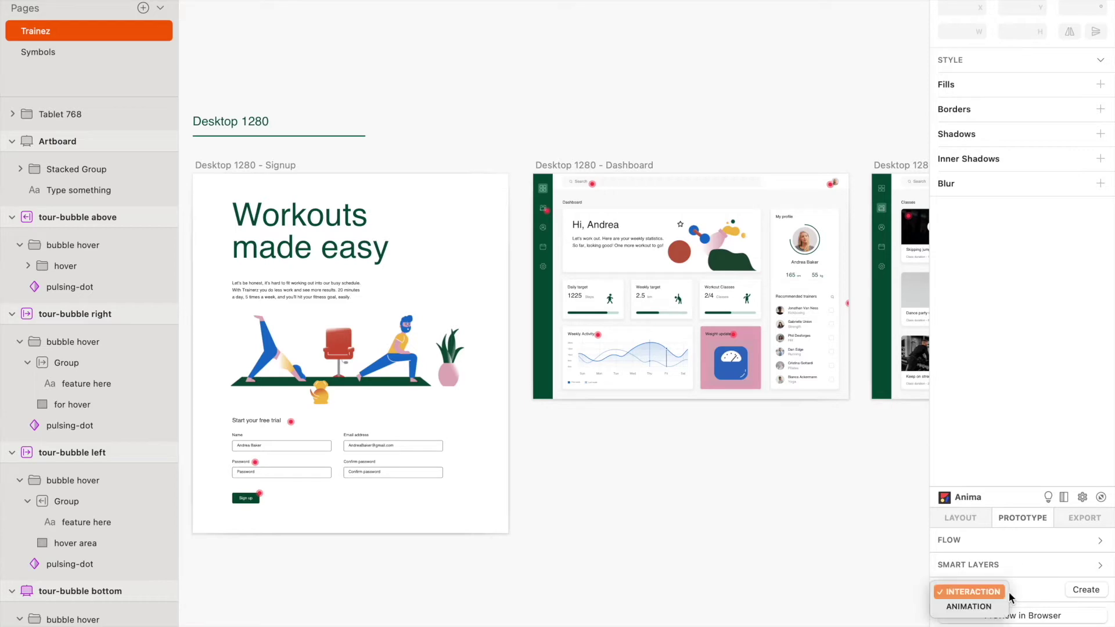
{"action": "left_click", "coordinate": [1031, 597]}
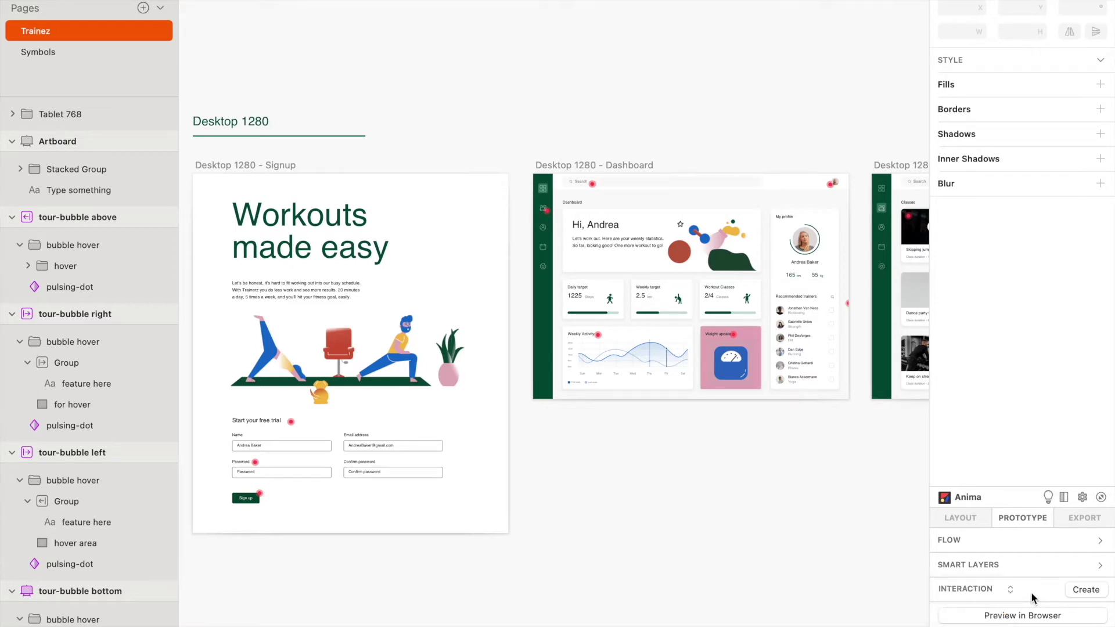
{"action": "left_click", "coordinate": [1098, 542]}
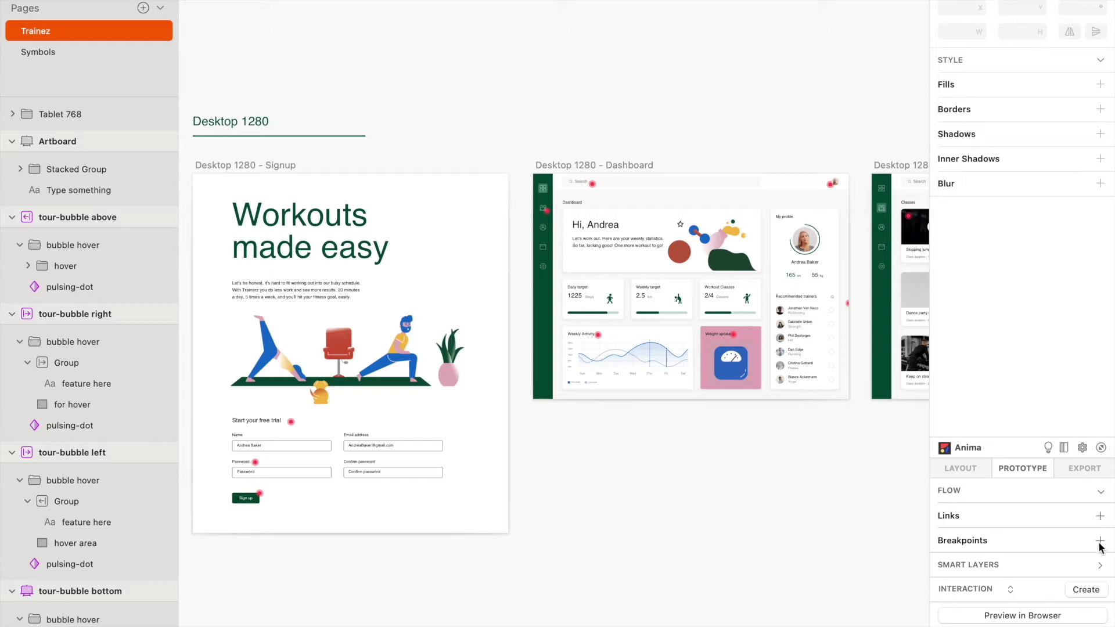
{"action": "left_click", "coordinate": [630, 167]}
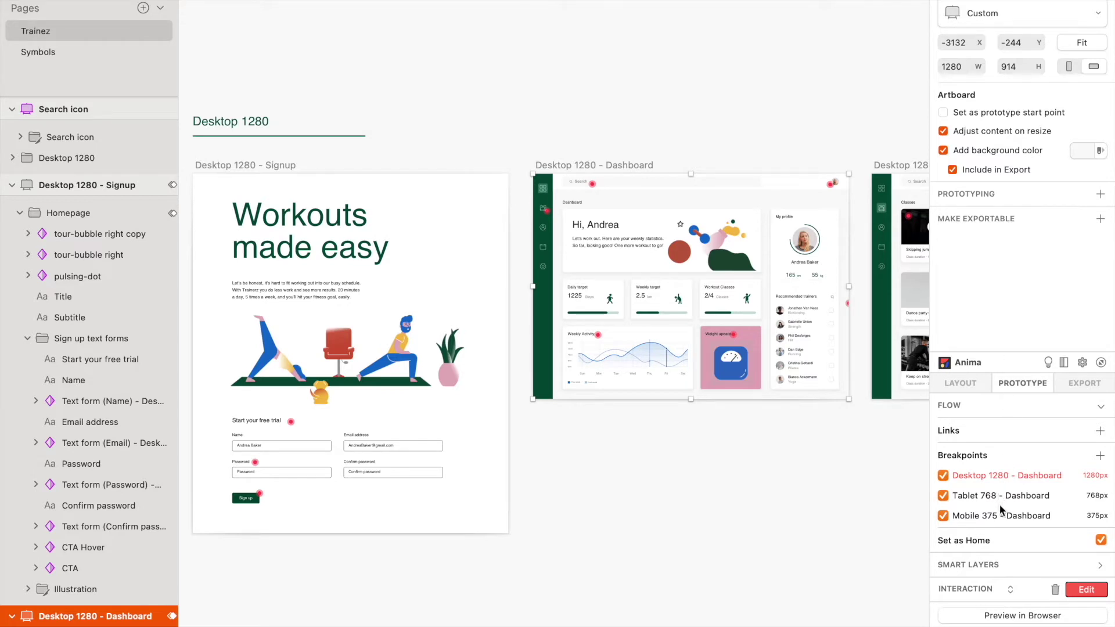
Expand Smart Layers, keep Interaction as the type, and edit the Dashboard's interactions in Anima's editor.
{"action": "left_click", "coordinate": [1102, 566]}
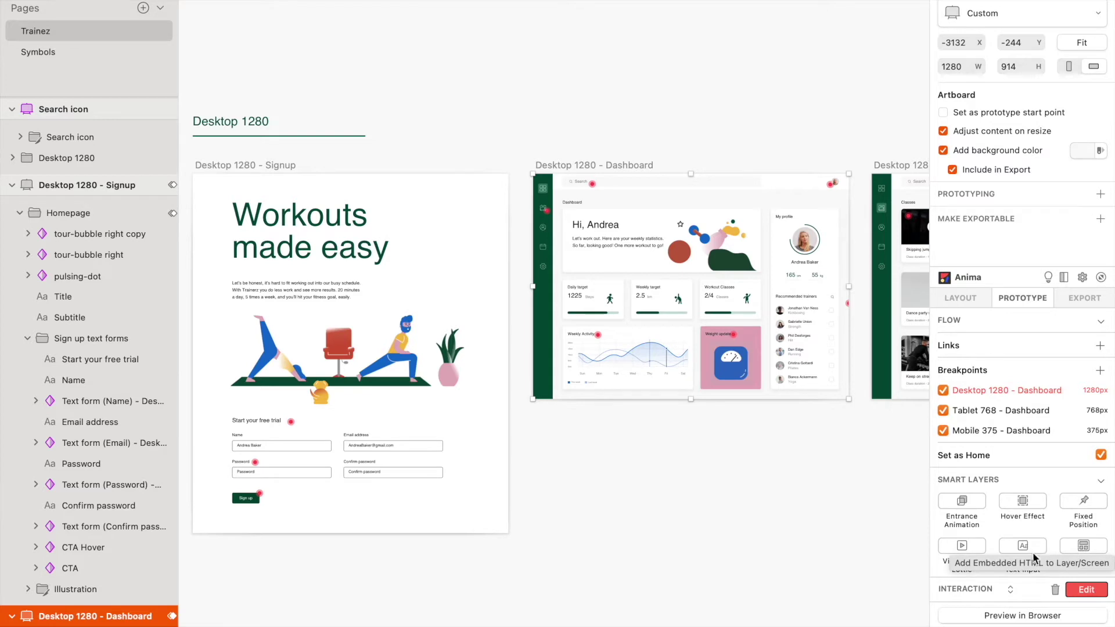
{"action": "left_click", "coordinate": [1011, 589]}
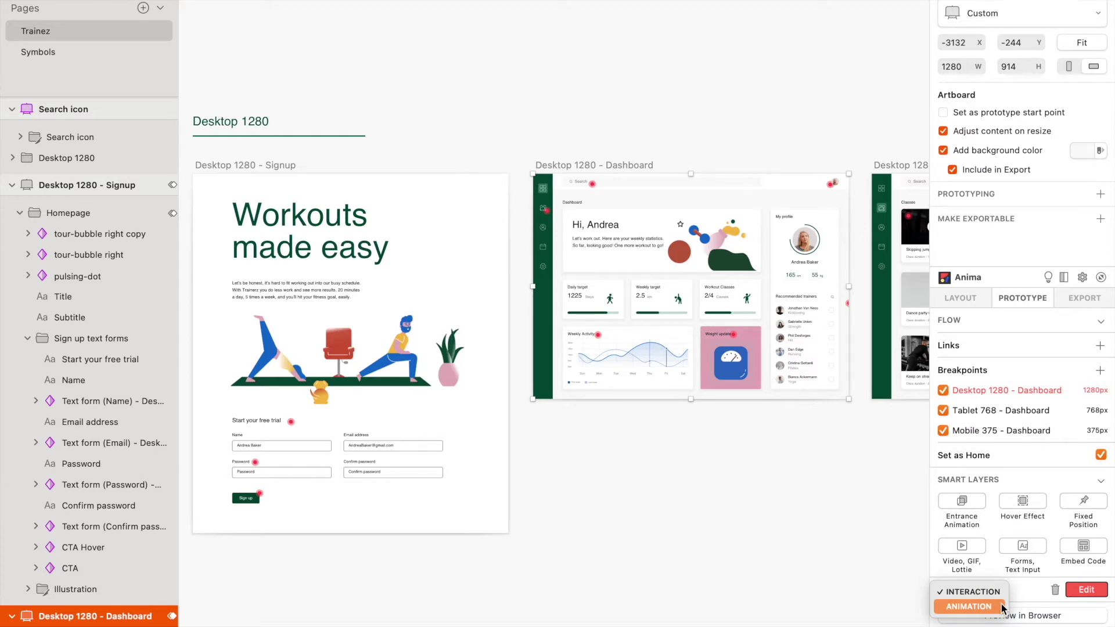
{"action": "left_click", "coordinate": [991, 592]}
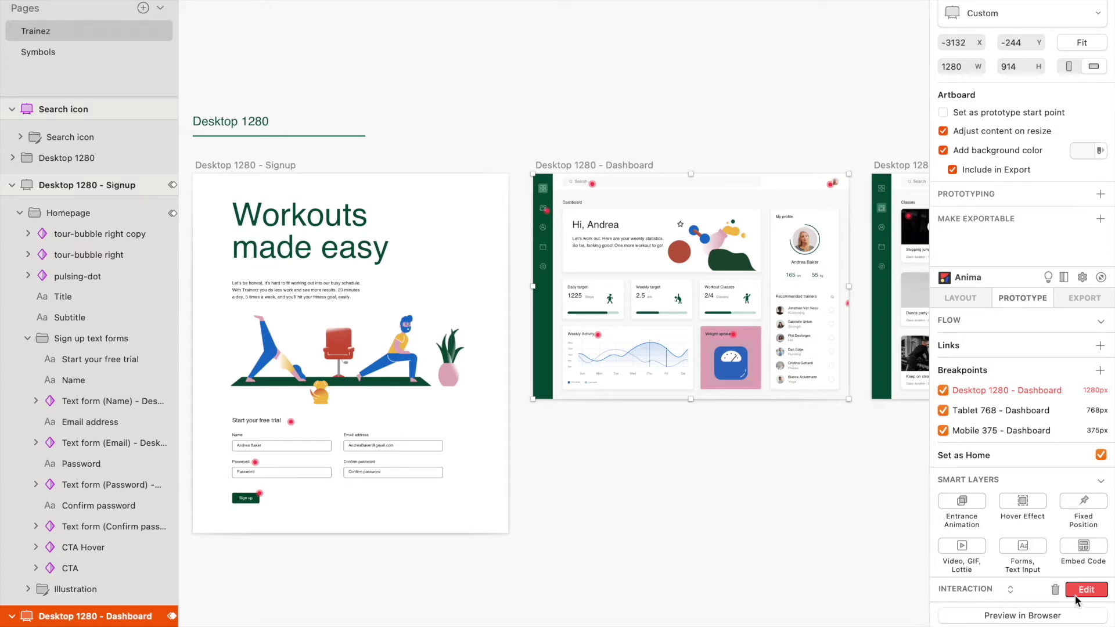
{"action": "left_click", "coordinate": [1092, 590]}
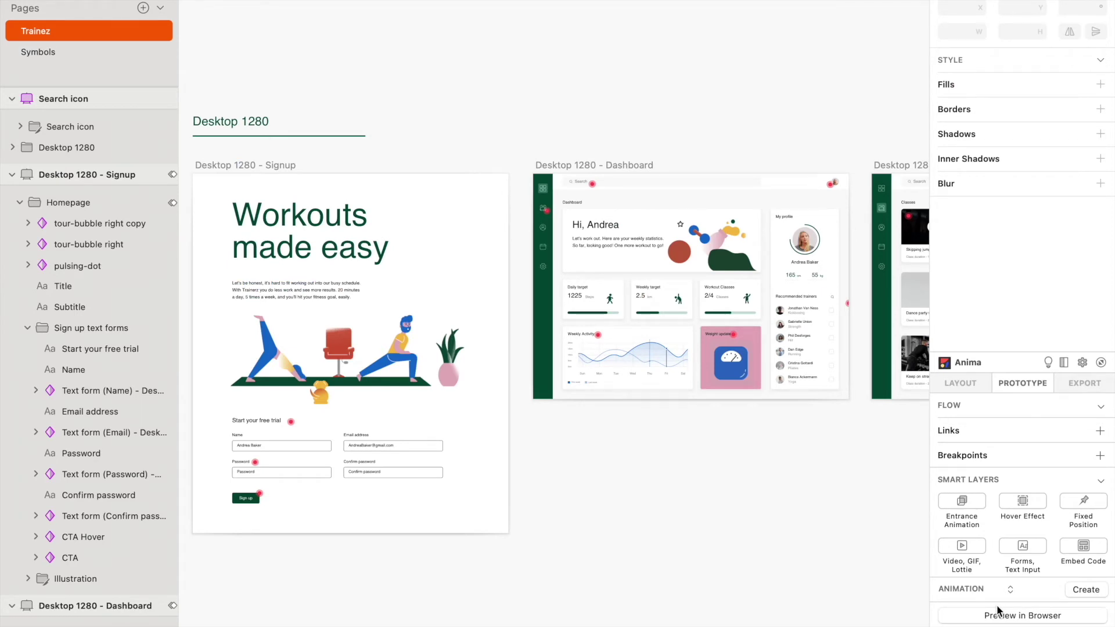
View Anima's Layout and then Export options with the Desktop 1280 - Signup artboard selected.
{"action": "left_click", "coordinate": [977, 382]}
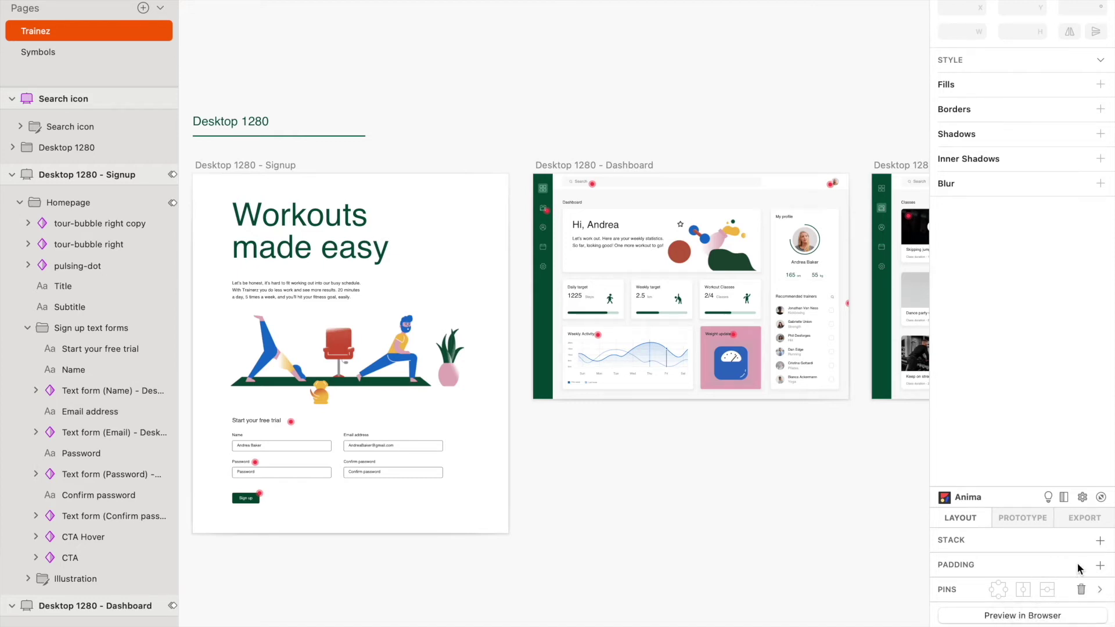
{"action": "left_click", "coordinate": [1084, 525]}
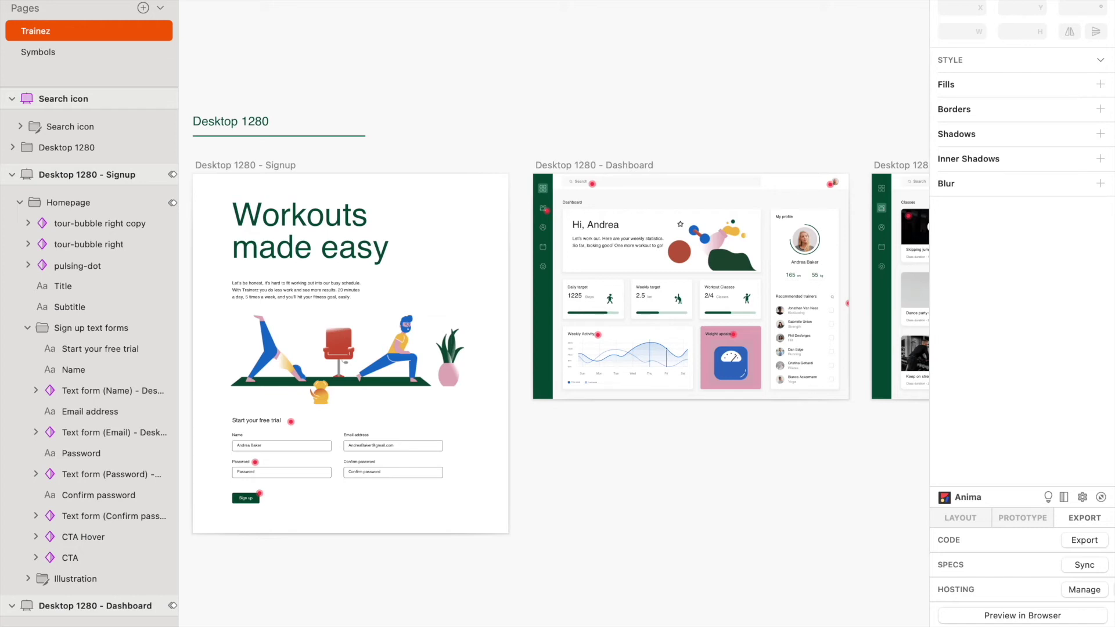
{"action": "left_click", "coordinate": [217, 164]}
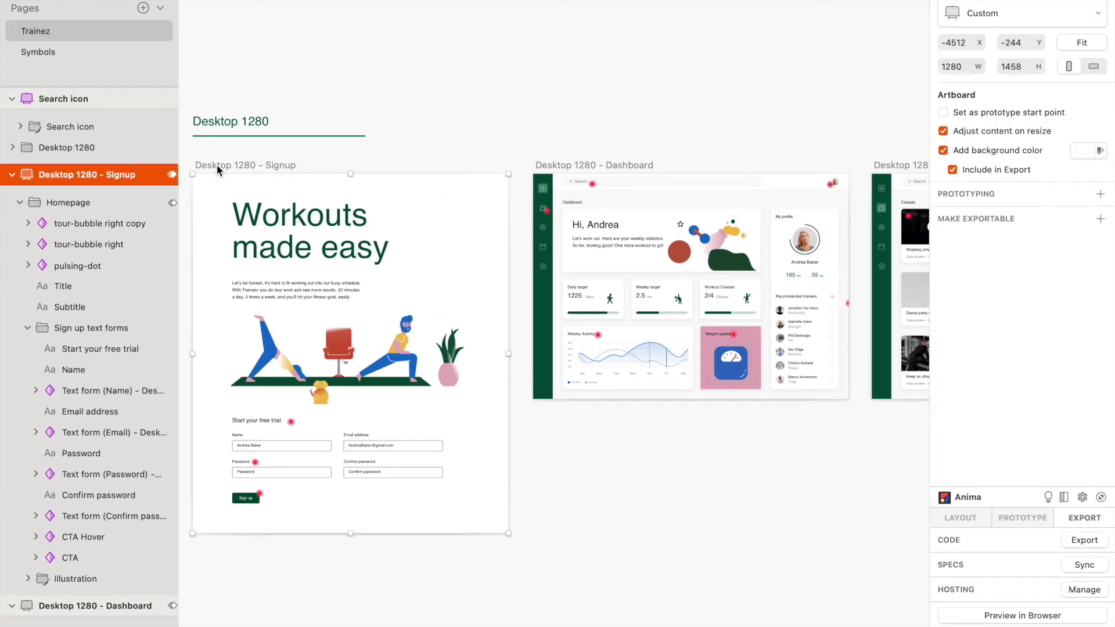
Preview the Desktop 1280 - Signup artboard in a browser window.
{"action": "left_click", "coordinate": [954, 617]}
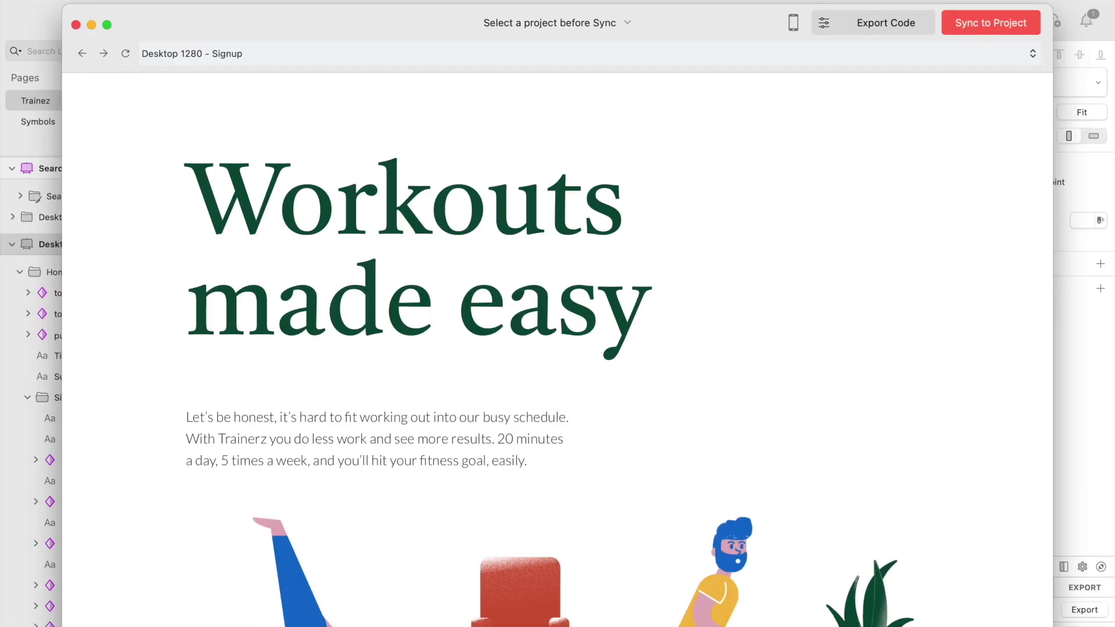
{"action": "scroll", "coordinate": [618, 590], "scroll_direction": "down", "scroll_amount": 10}
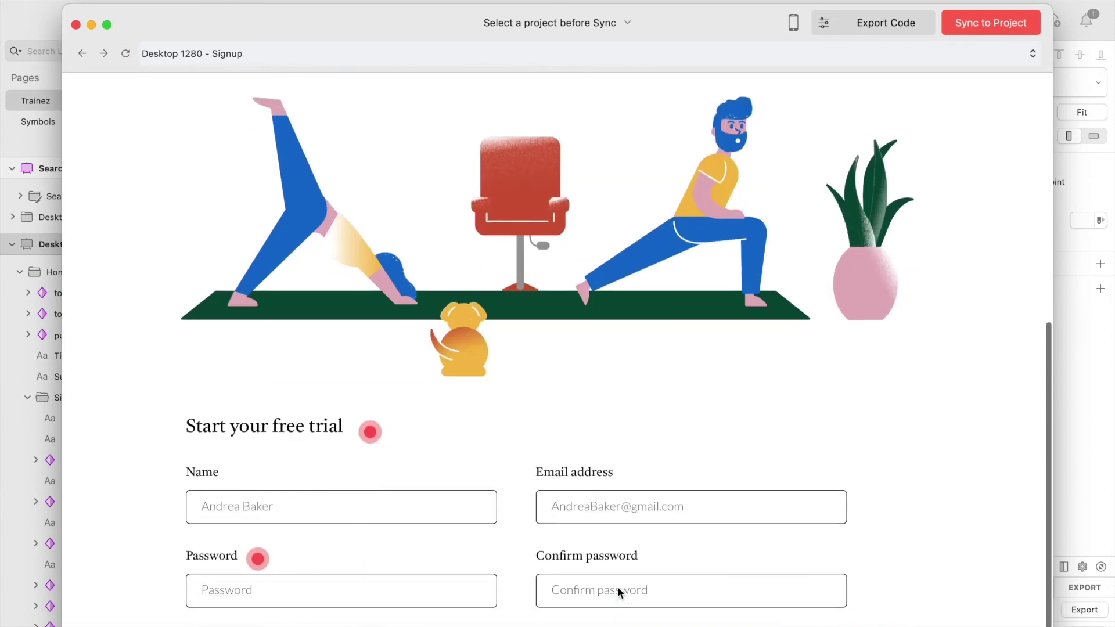
{"action": "scroll", "coordinate": [1004, 264], "scroll_direction": "up", "scroll_amount": 10}
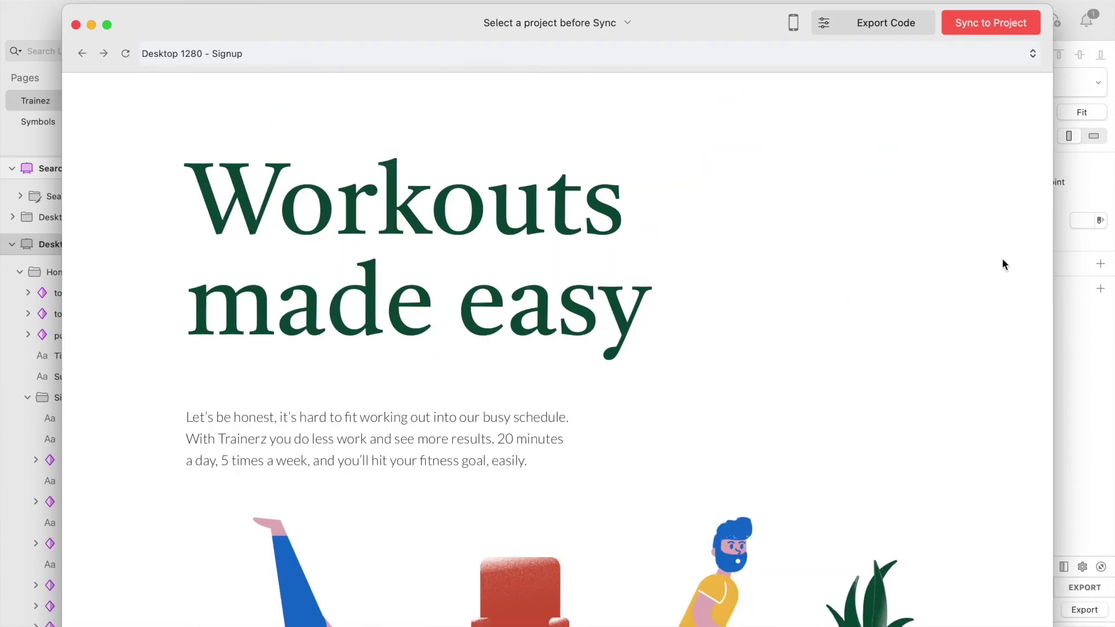
Create the Anima project 'Anima Sketch Demo', sync the design to it, and open the preview.
{"action": "left_click", "coordinate": [1022, 27]}
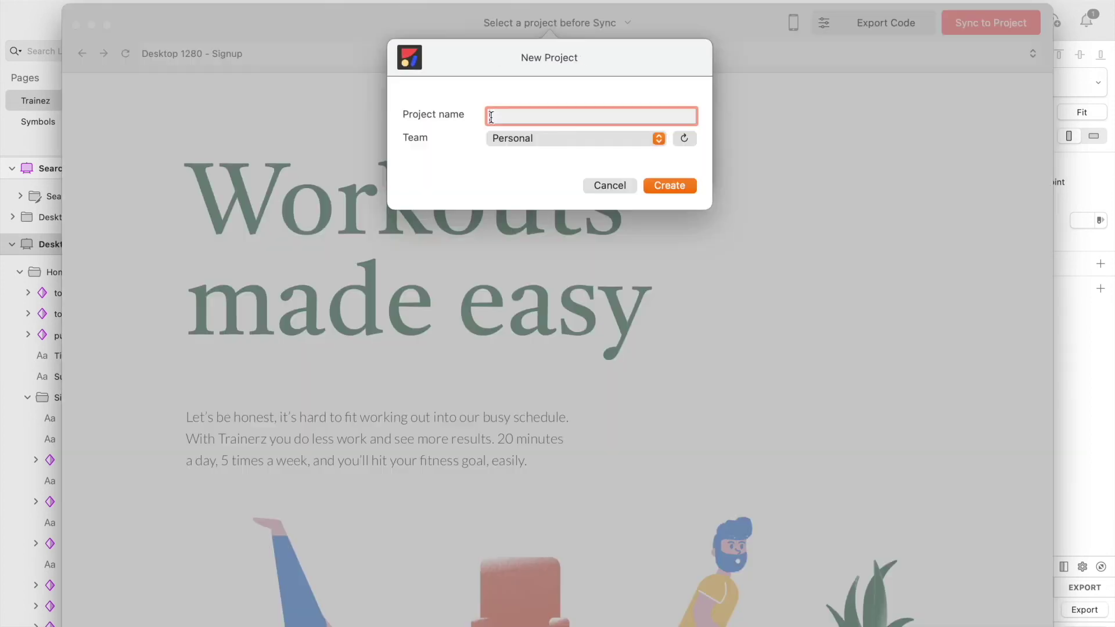
{"action": "type", "text": "Anima Sketch Demo"}
{"action": "left_click", "coordinate": [680, 186]}
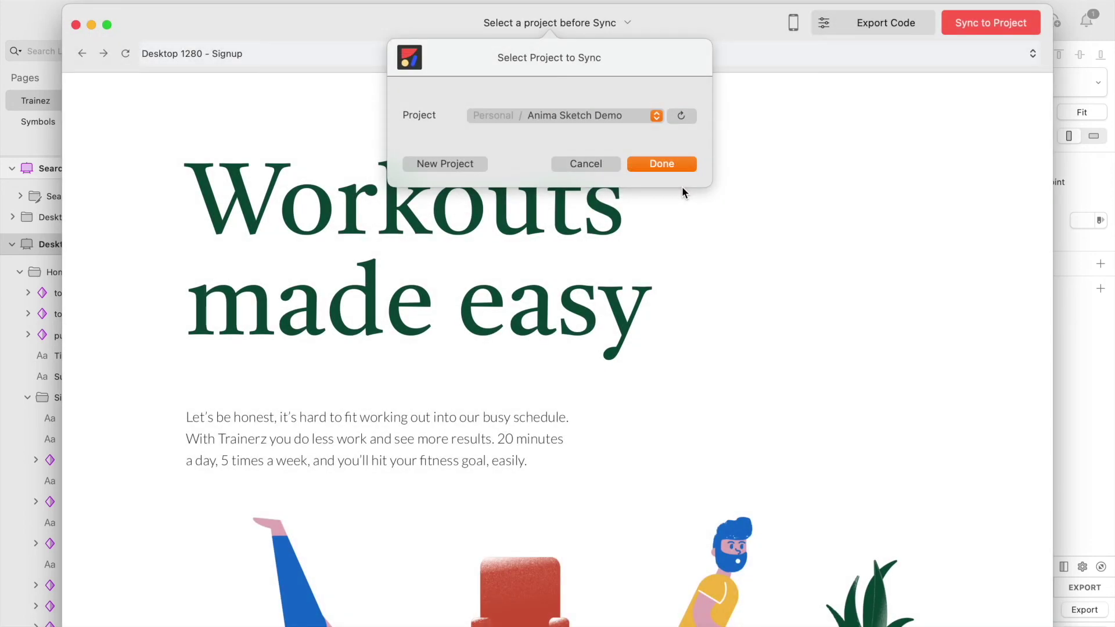
{"action": "left_click", "coordinate": [684, 168]}
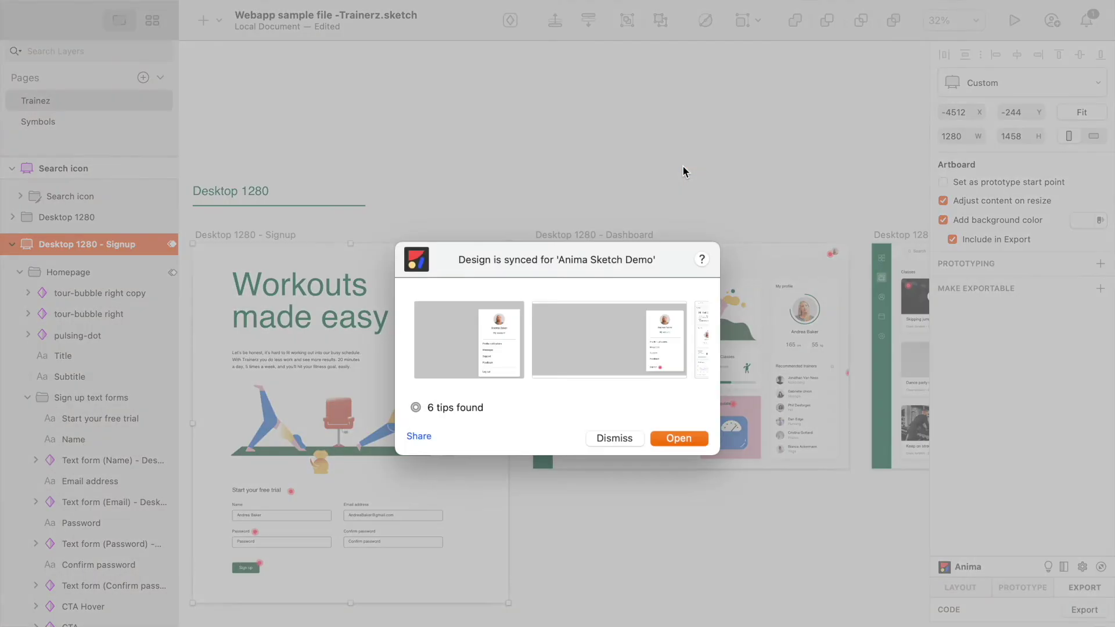
{"action": "left_click", "coordinate": [678, 439]}
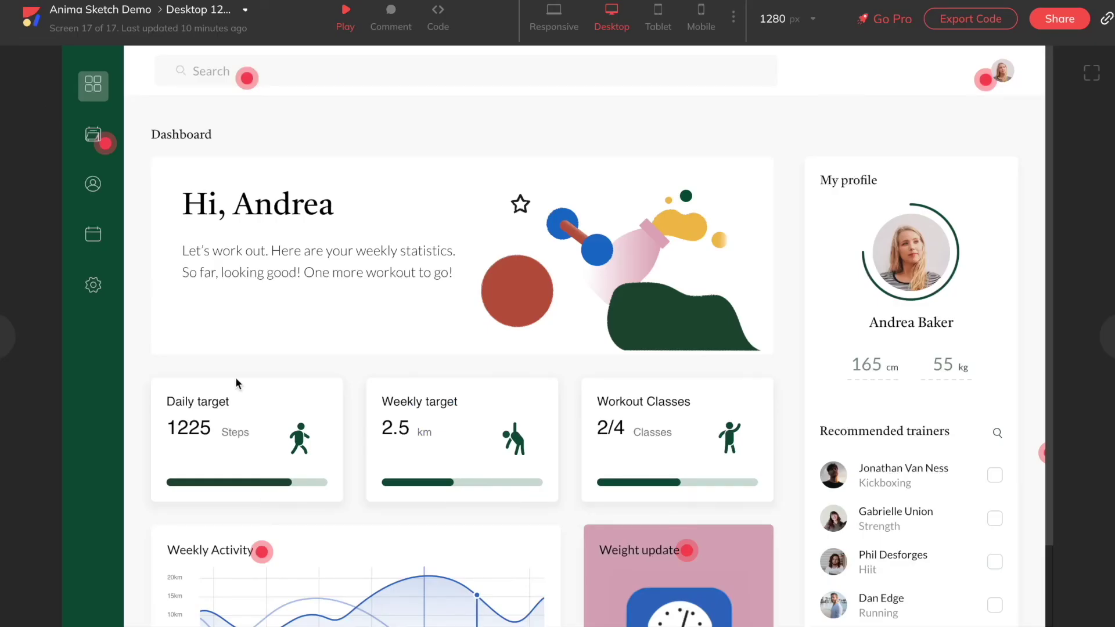
On the Classes screen, add the comment 'Nice!' and show the Search field's generated code.
{"action": "left_click", "coordinate": [93, 134]}
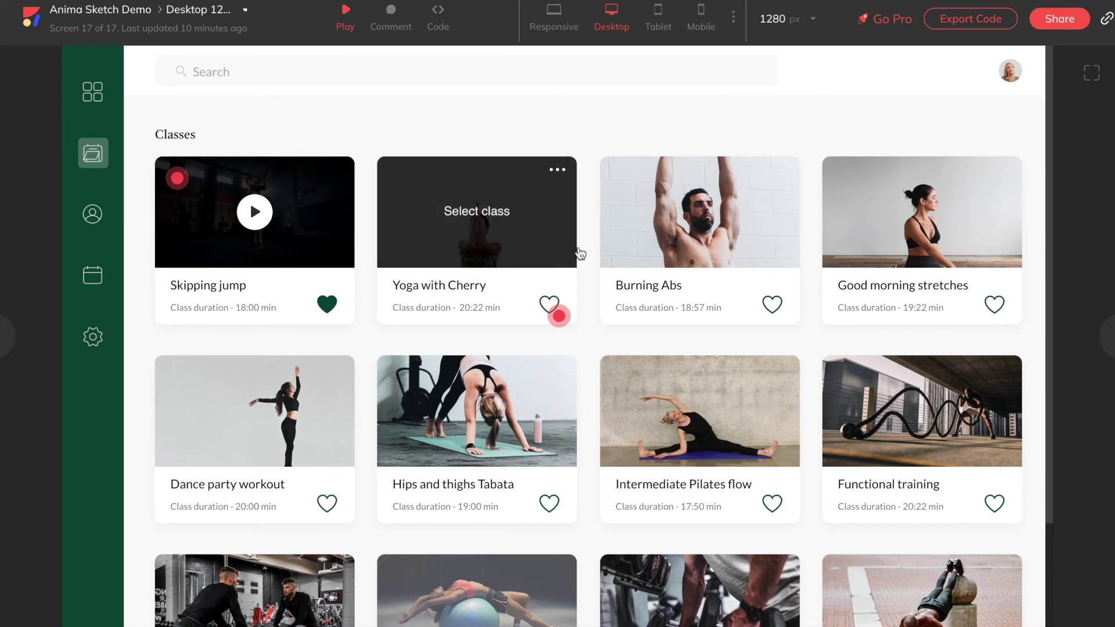
{"action": "left_click", "coordinate": [392, 20]}
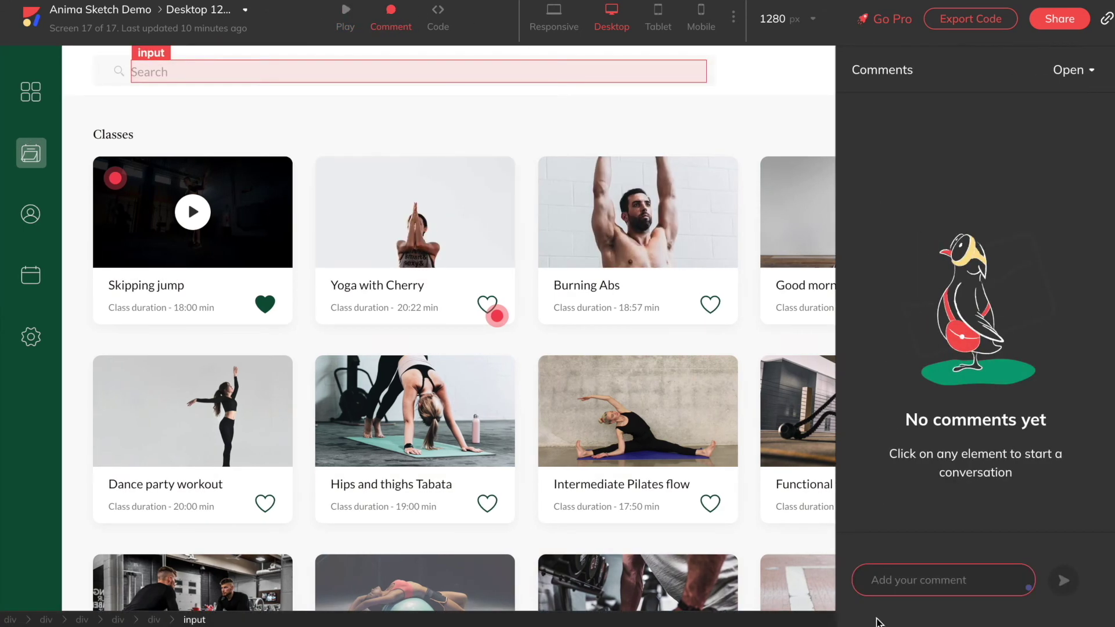
{"action": "type", "text": "Nice!"}
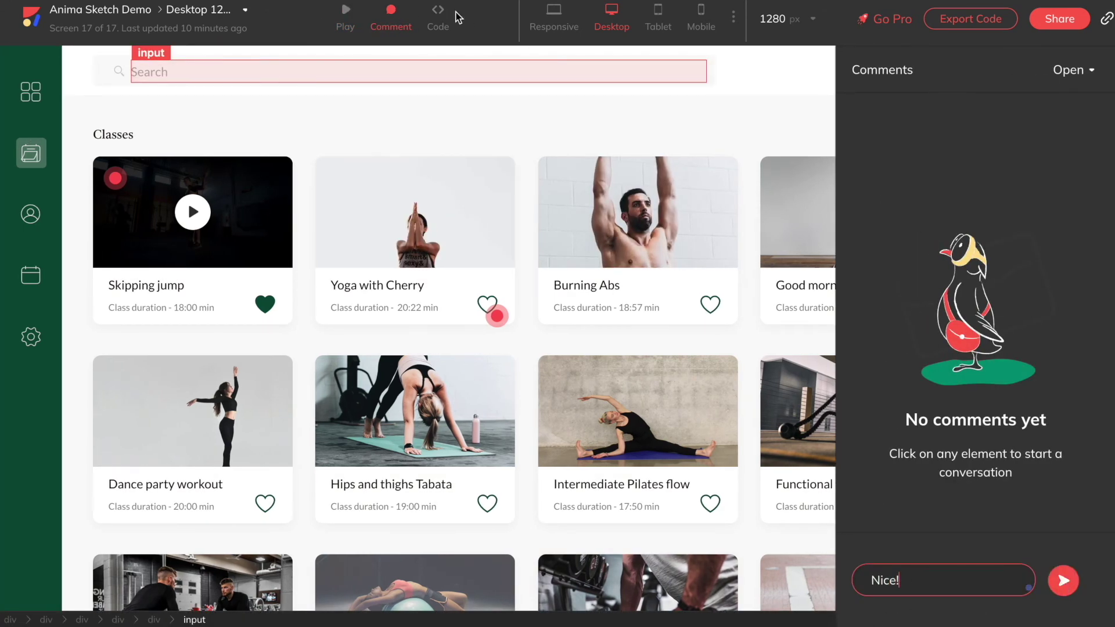
{"action": "left_click", "coordinate": [456, 16]}
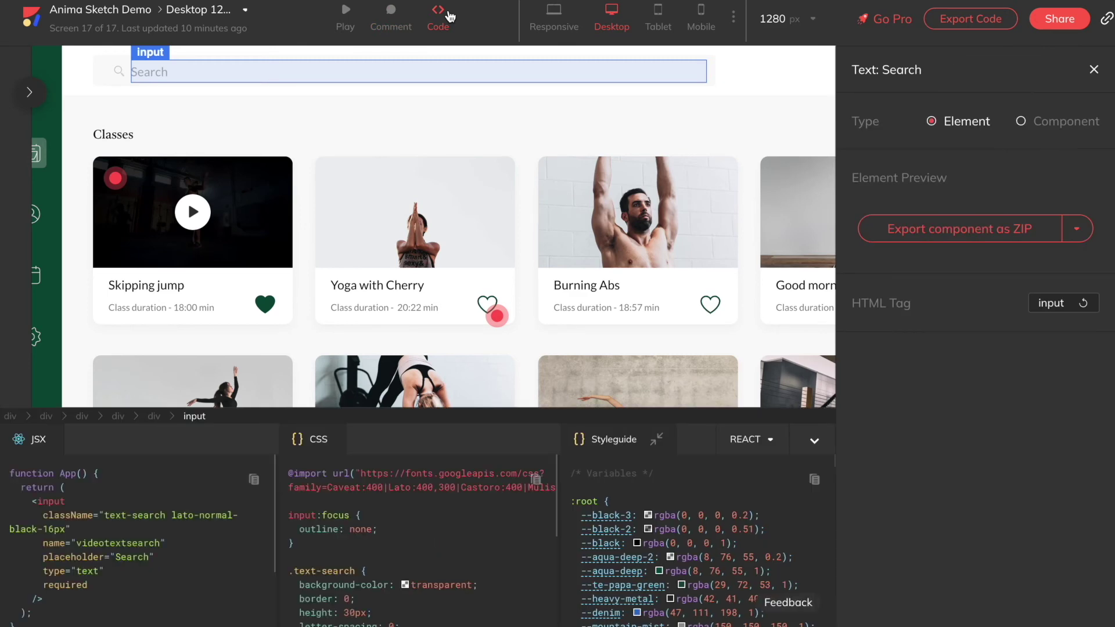
Switch the generated code from React to Pure HTML and inspect the Classes section's code.
{"action": "scroll", "coordinate": [207, 559], "scroll_direction": "down", "scroll_amount": 3}
{"action": "scroll", "coordinate": [397, 614], "scroll_direction": "down", "scroll_amount": 5}
{"action": "scroll", "coordinate": [656, 572], "scroll_direction": "down", "scroll_amount": 10}
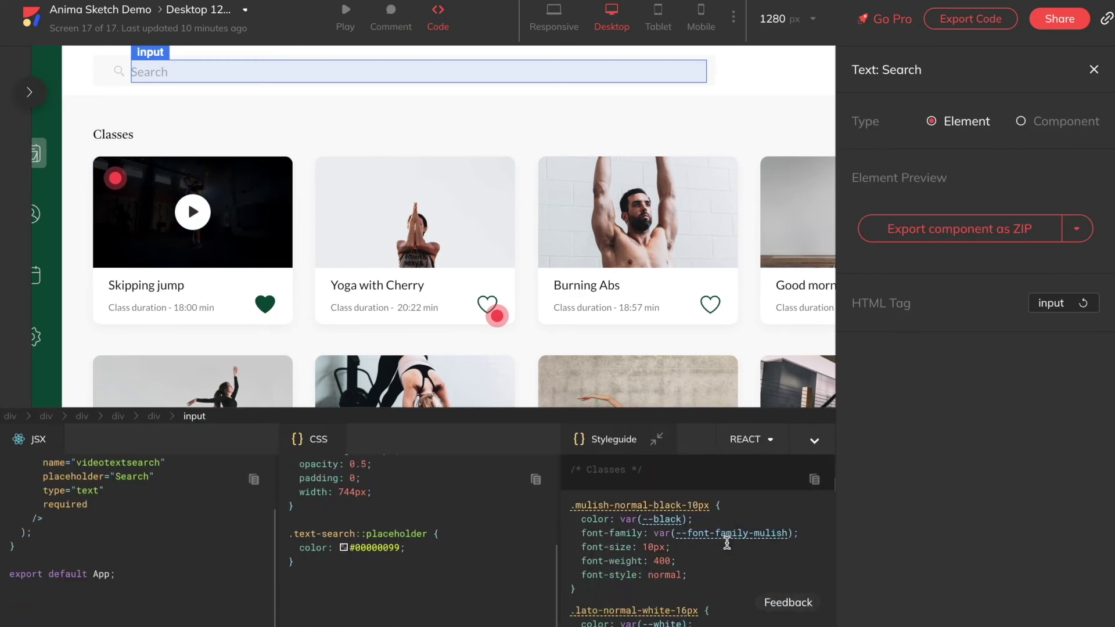
{"action": "left_click", "coordinate": [772, 449]}
{"action": "left_click", "coordinate": [541, 475]}
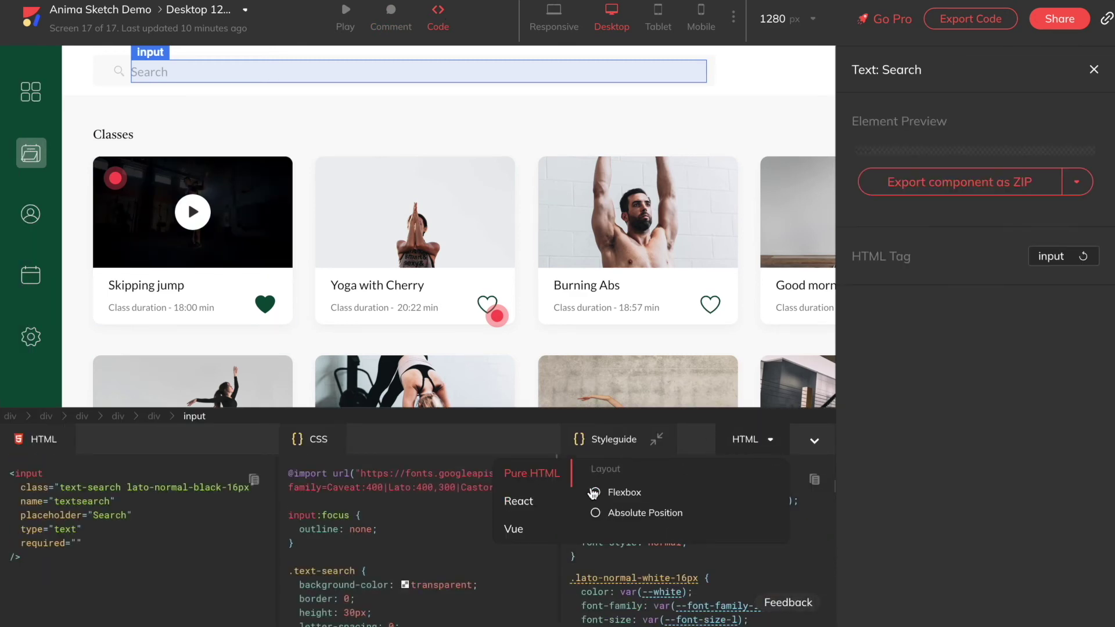
{"action": "left_click", "coordinate": [259, 149]}
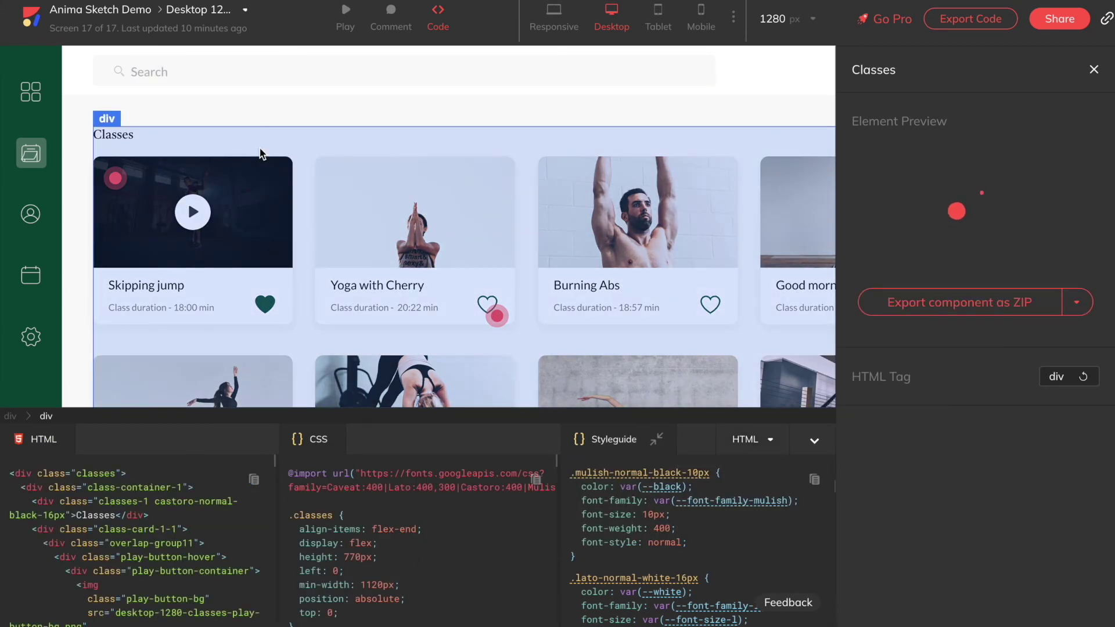
{"action": "left_click", "coordinate": [1094, 70]}
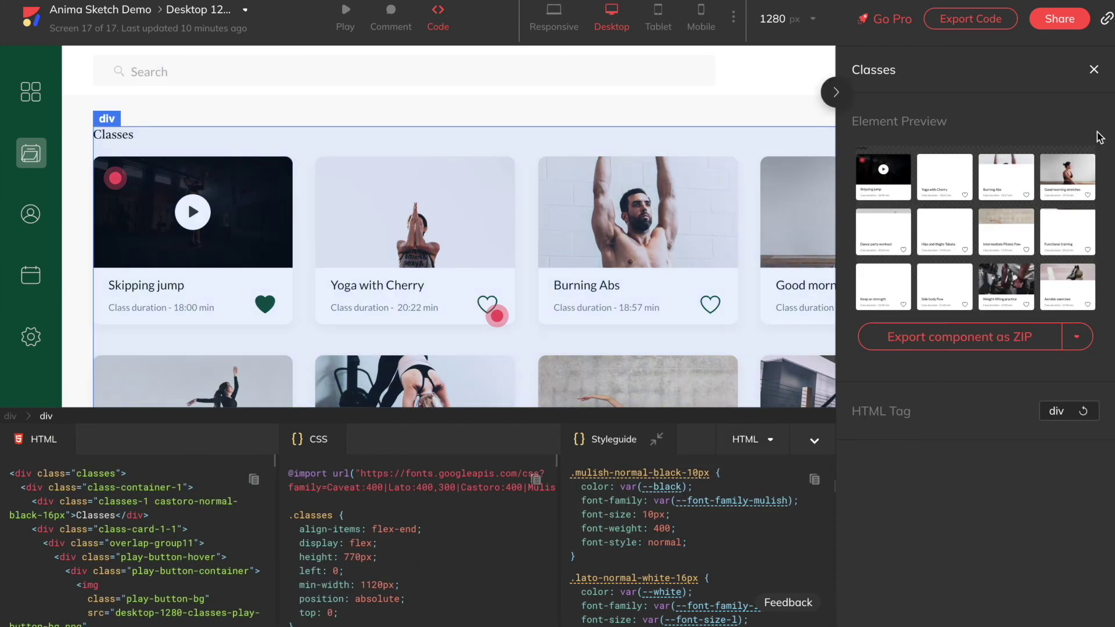
Test the Classes page at a narrower responsive width, return to Desktop width, and open Export Code.
{"action": "left_click", "coordinate": [551, 17]}
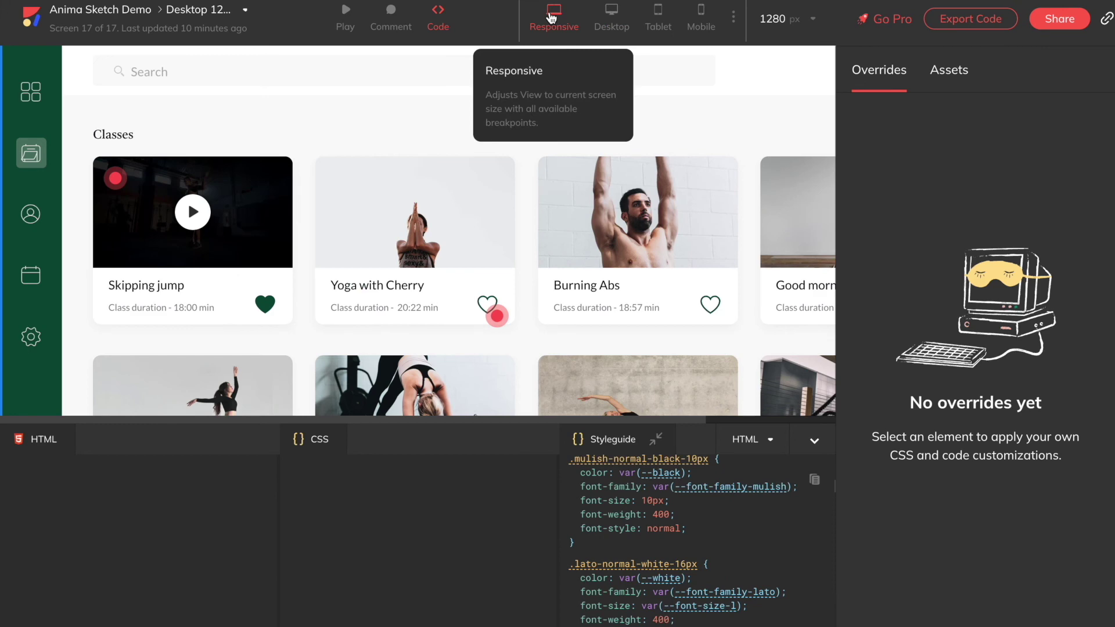
{"action": "left_click", "coordinate": [550, 24]}
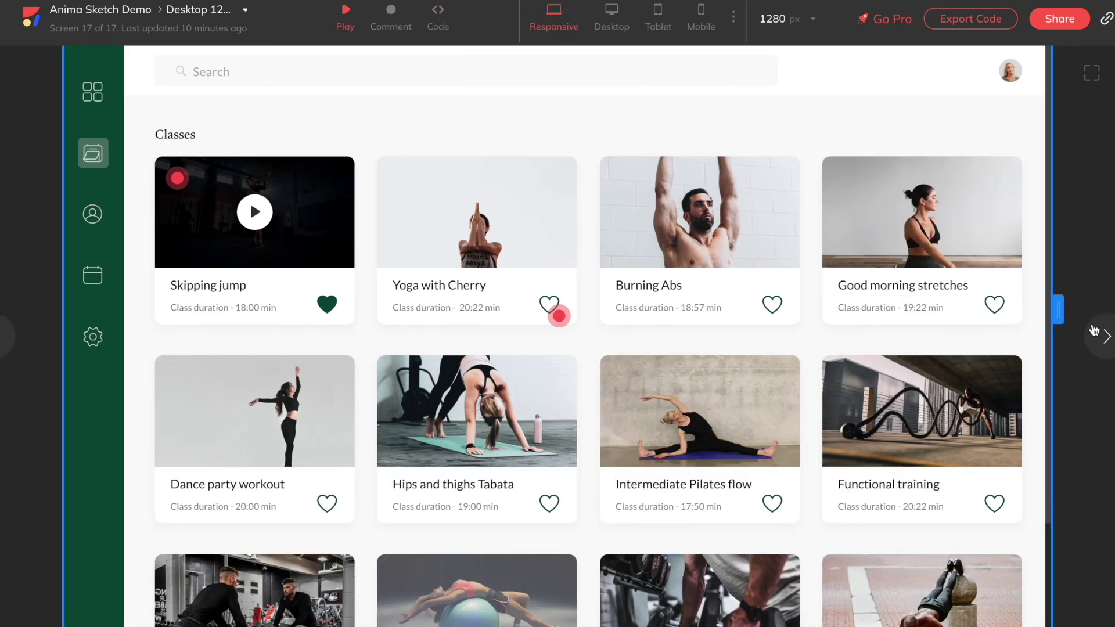
{"action": "left_click_drag", "start_coordinate": [1057, 309], "coordinate": [724, 293]}
{"action": "scroll", "coordinate": [665, 361], "scroll_direction": "down", "scroll_amount": 10}
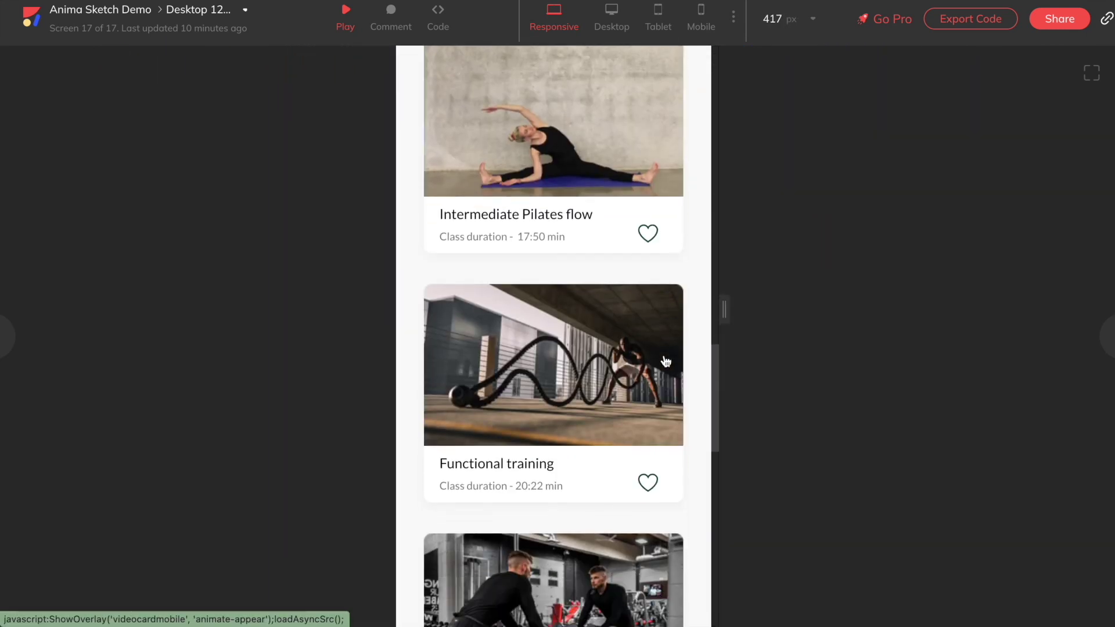
{"action": "left_click", "coordinate": [625, 25]}
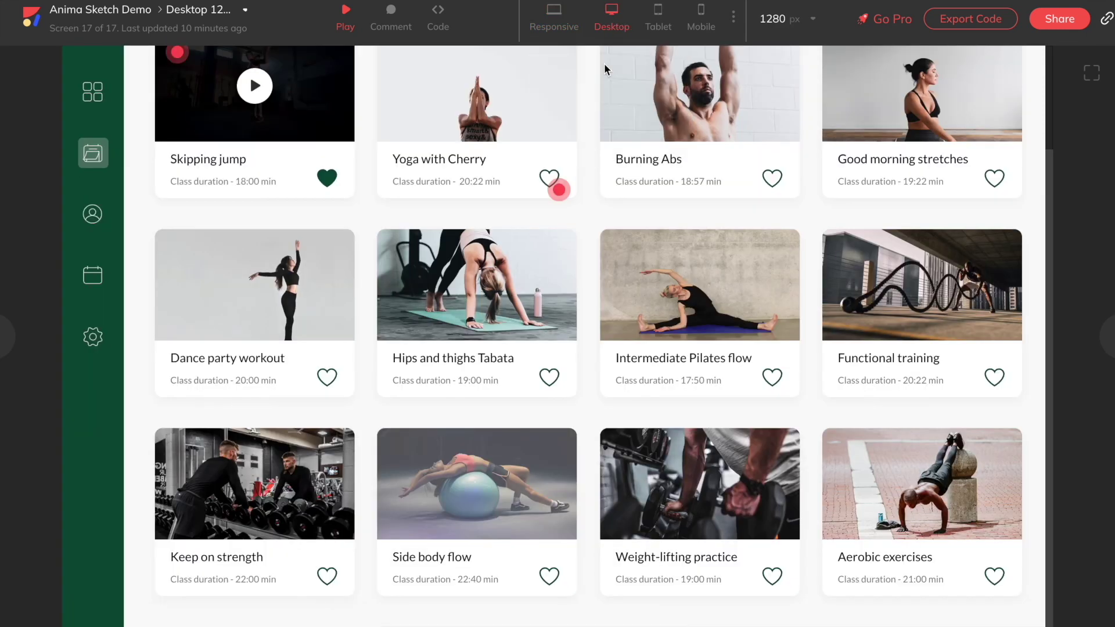
{"action": "scroll", "coordinate": [592, 75], "scroll_direction": "up", "scroll_amount": 3}
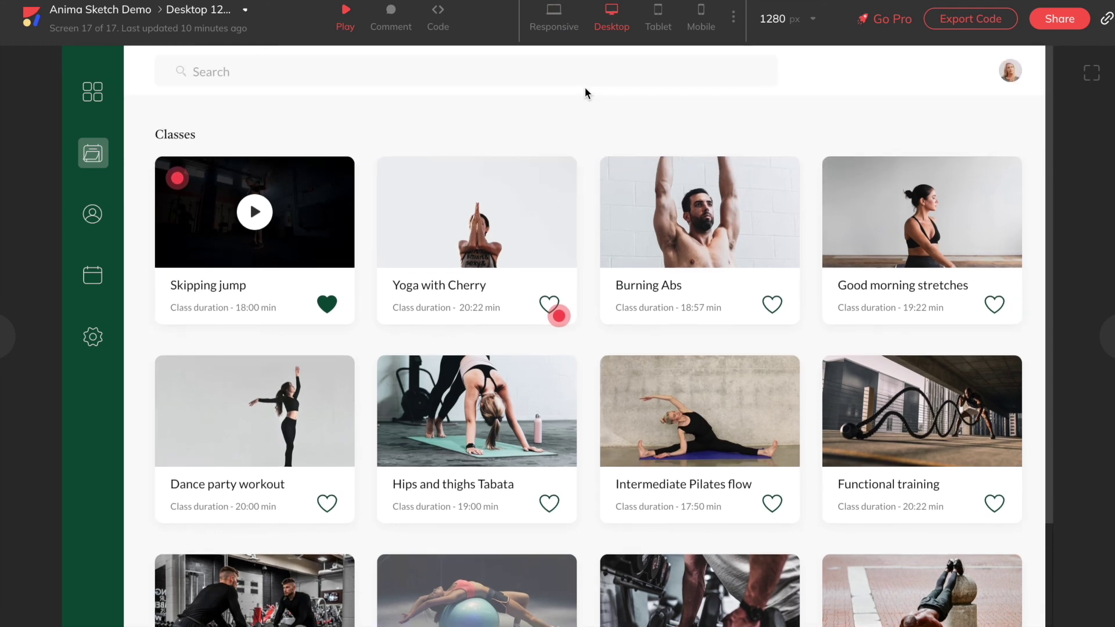
{"action": "left_click", "coordinate": [1009, 22]}
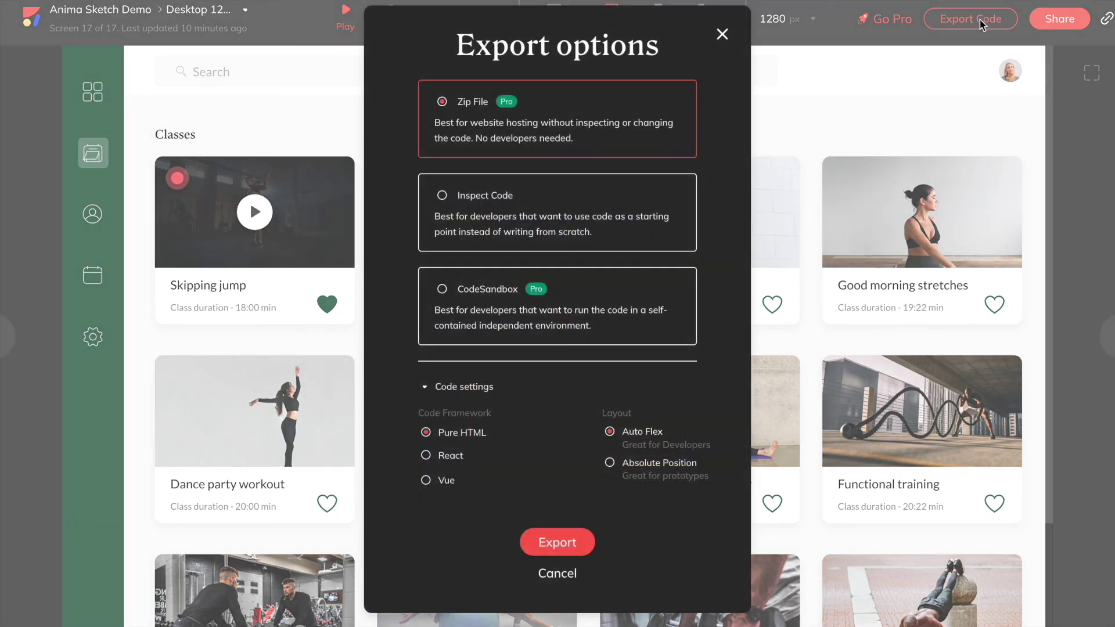
Export the code as a Zip File using Pure HTML and Auto Flex.
{"action": "left_click", "coordinate": [587, 537]}
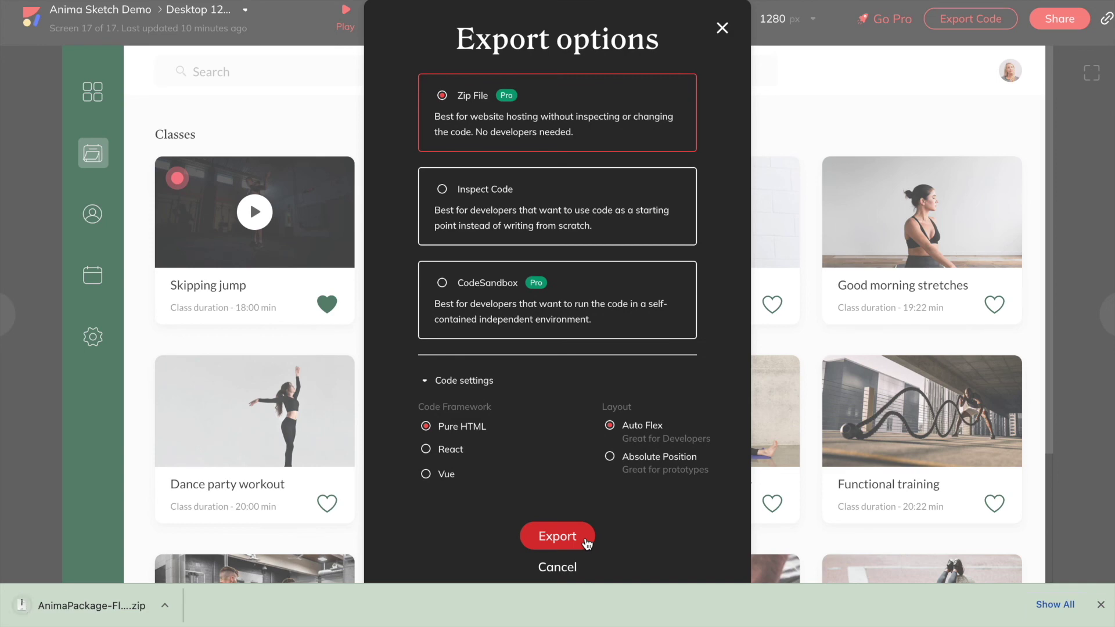